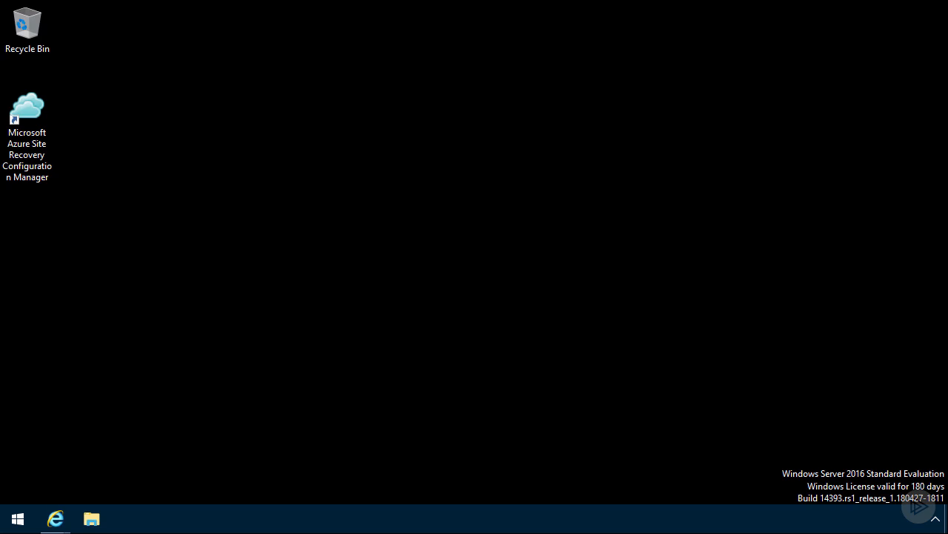
Step: Switch to the Azure portal in Internet Explorer and start a new Recovery Services vault named MigrationVault
click(62, 523)
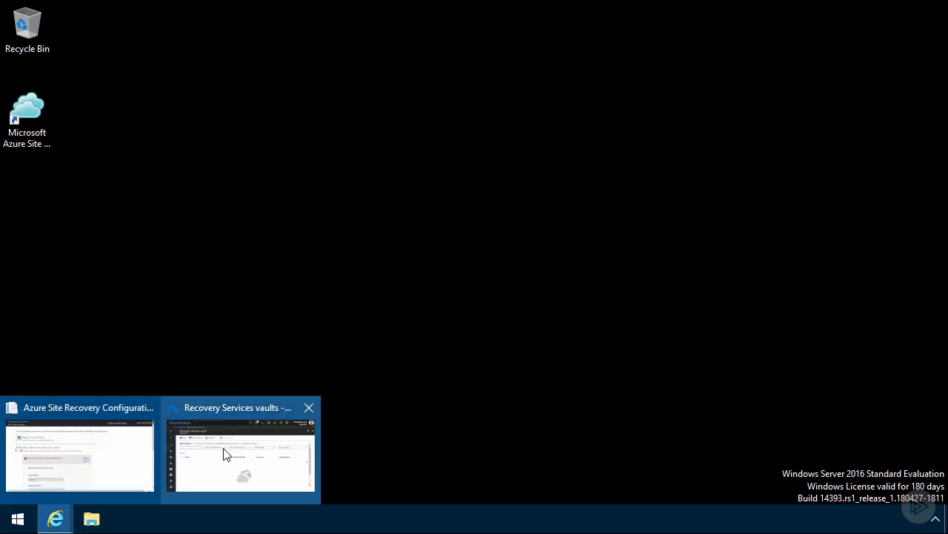
click(226, 454)
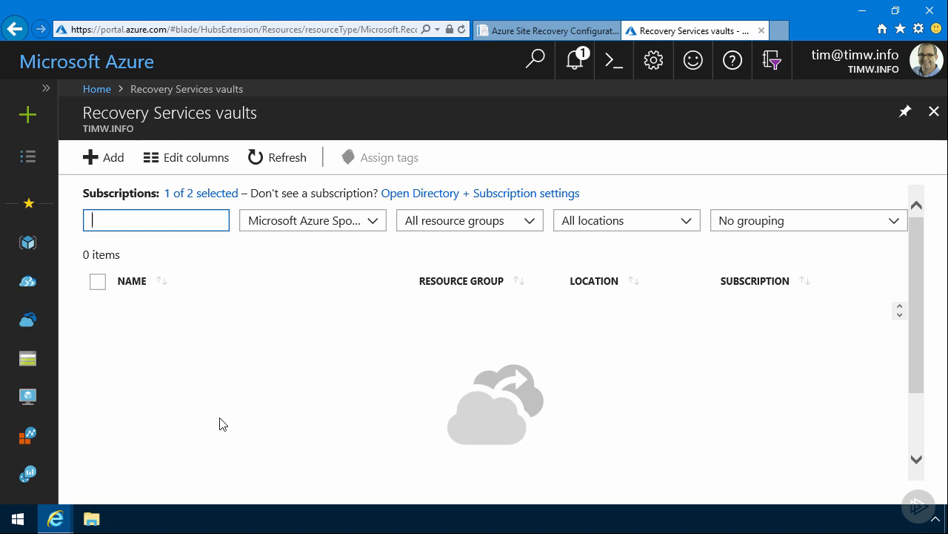
click(111, 158)
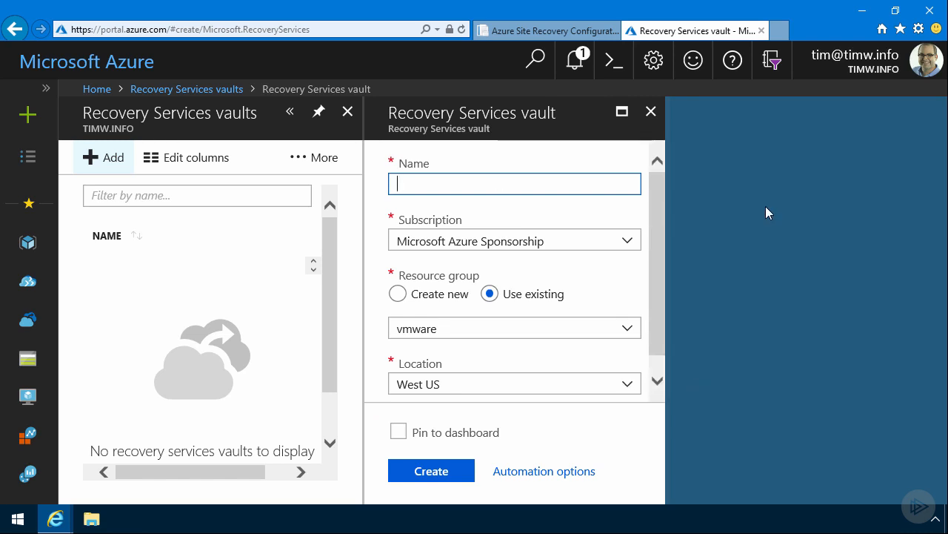
text(MIgratio)
key(BackSpace)
key(BackSpace)
key(BackSpace)
key(BackSpace)
key(BackSpace)
key(BackSpace)
key(BackSpace)
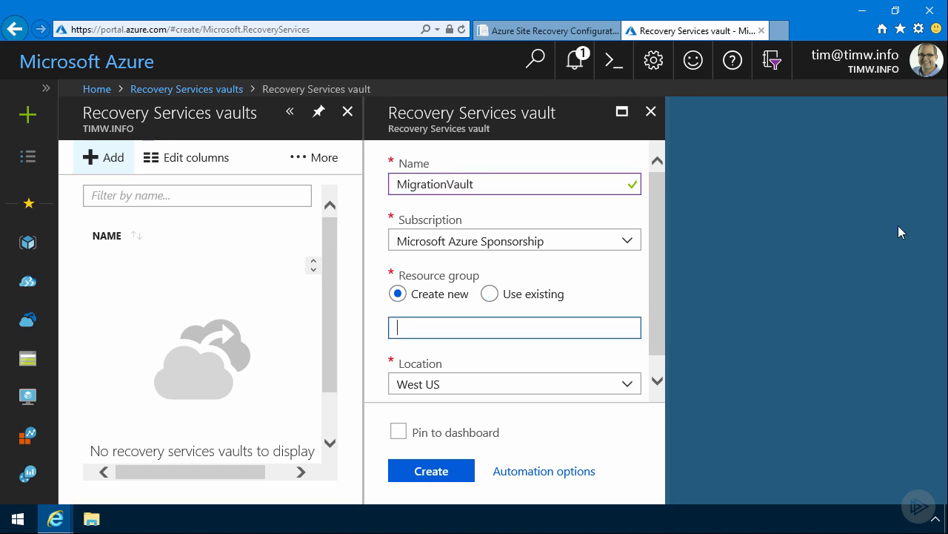
Step: Create the vault in a new resource group named migration, with East US as its location
text(migration)
click(628, 384)
click(526, 143)
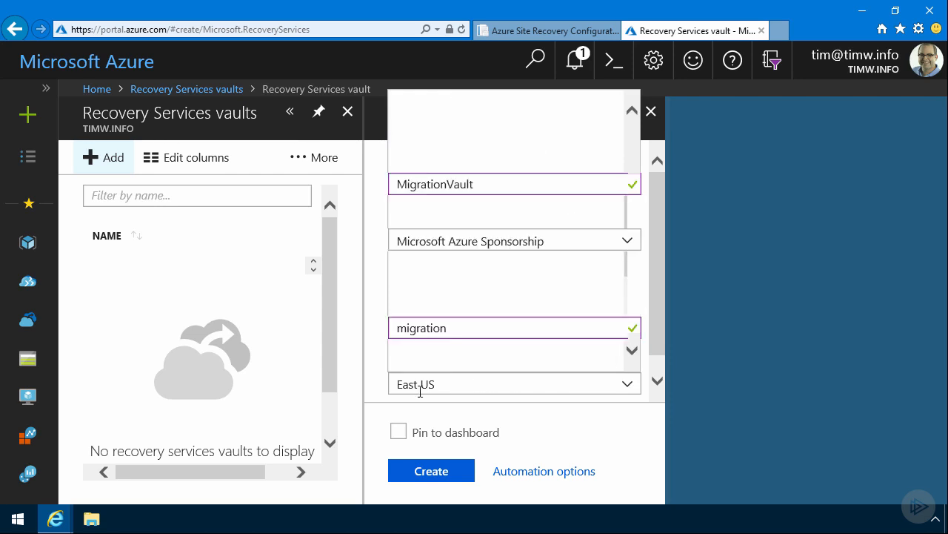
click(433, 469)
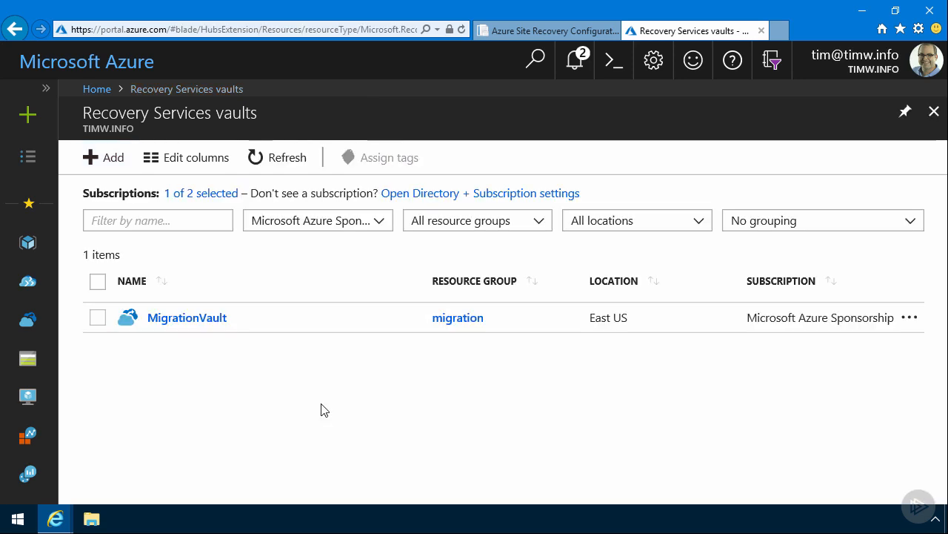
Step: Open MigrationVault's Site Recovery page and begin preparing the infrastructure for on-premises machines
click(192, 318)
scroll(188, 289, down, 3)
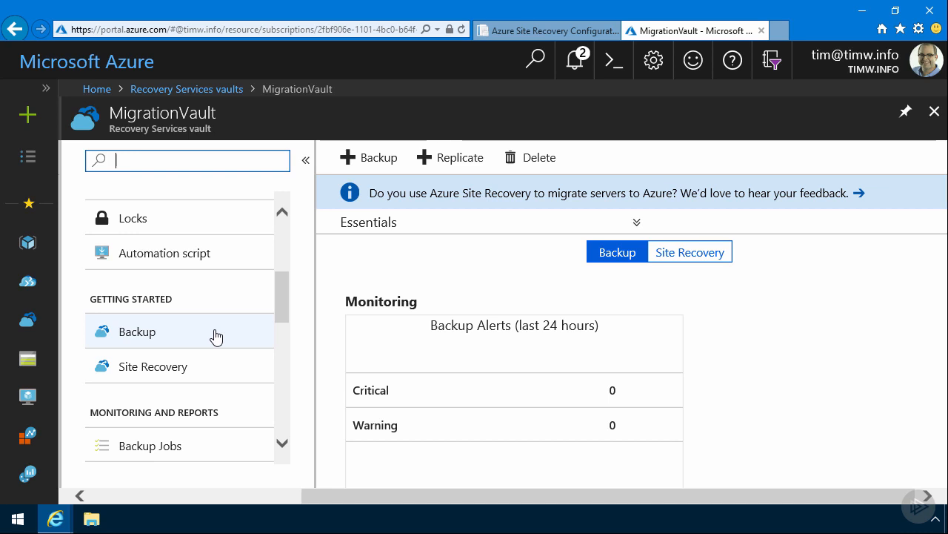
click(216, 375)
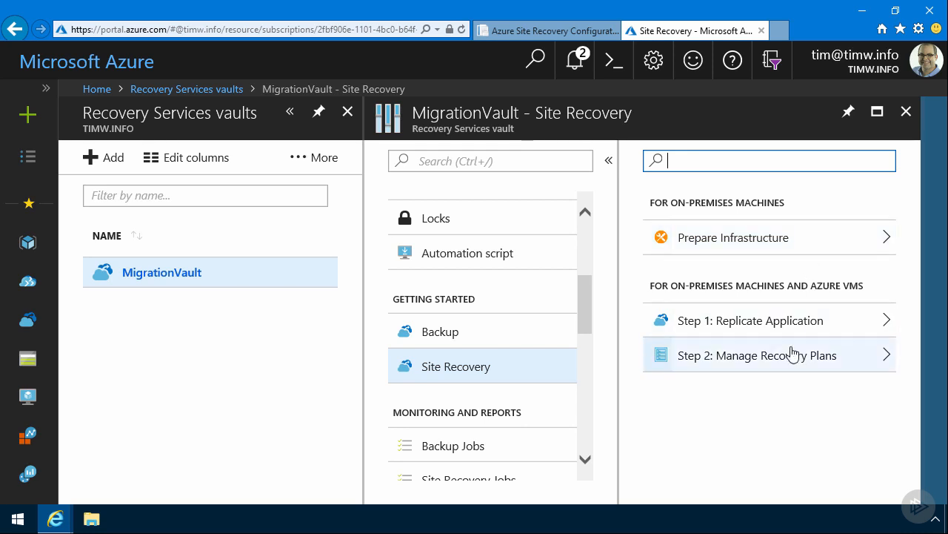
click(753, 236)
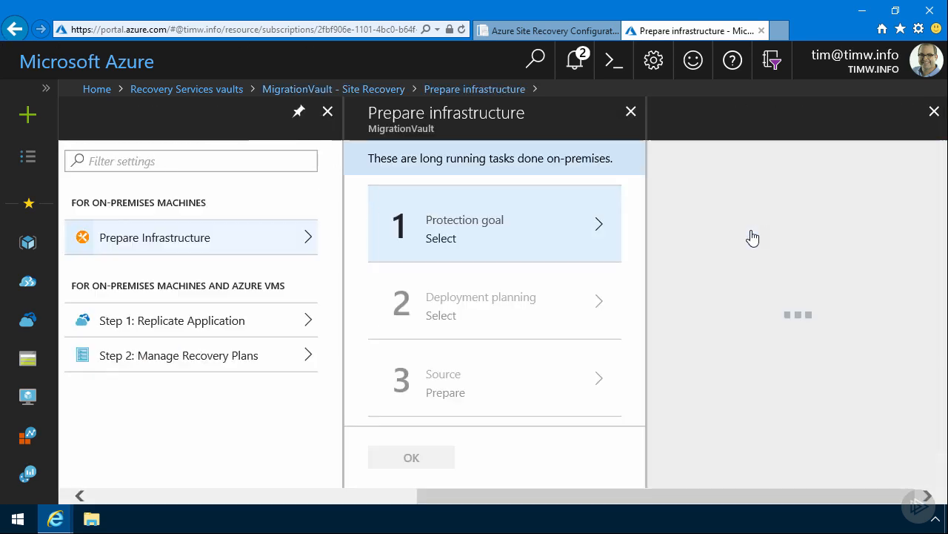
scroll(480, 256, down, 2)
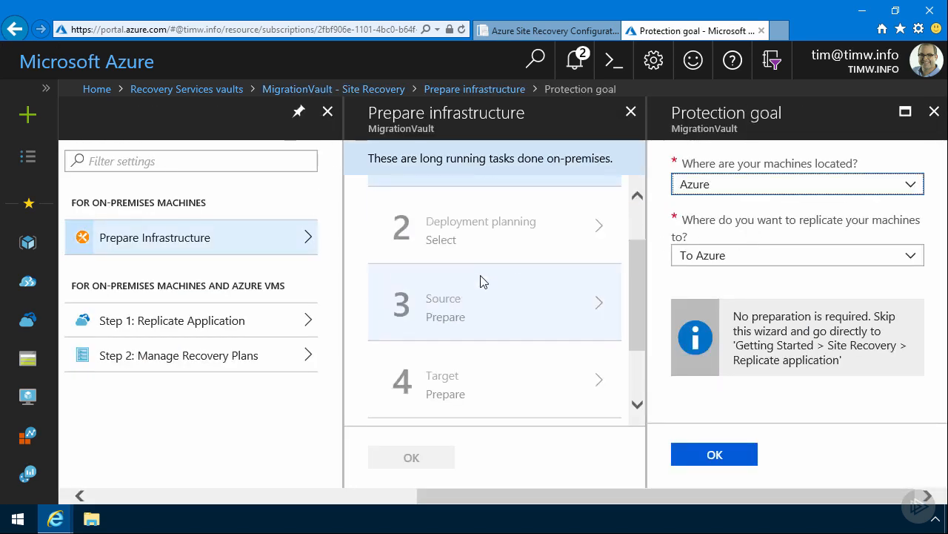
scroll(480, 283, up, 2)
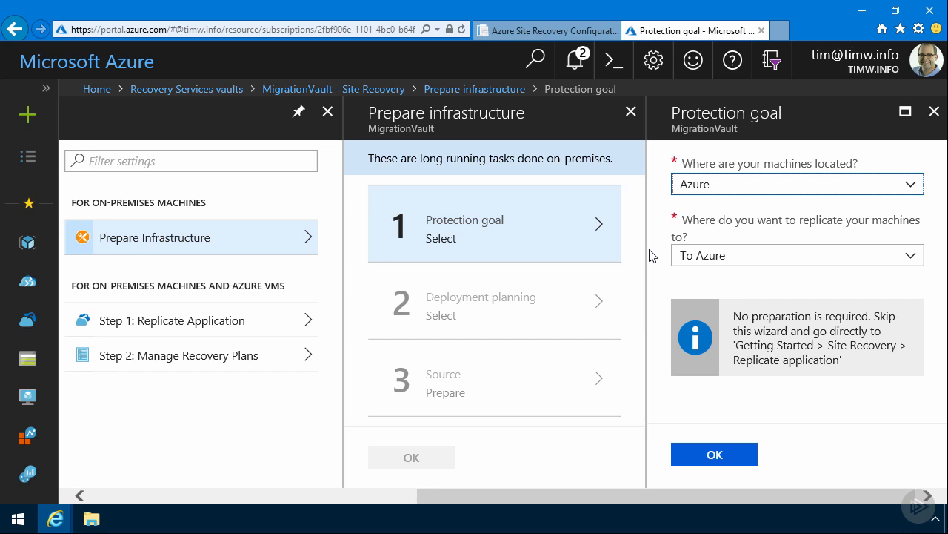
Step: Set the protection goal to On-premises machines replicated To Azure and virtualized with VMware vSphere Hypervisor, and accept it
click(918, 188)
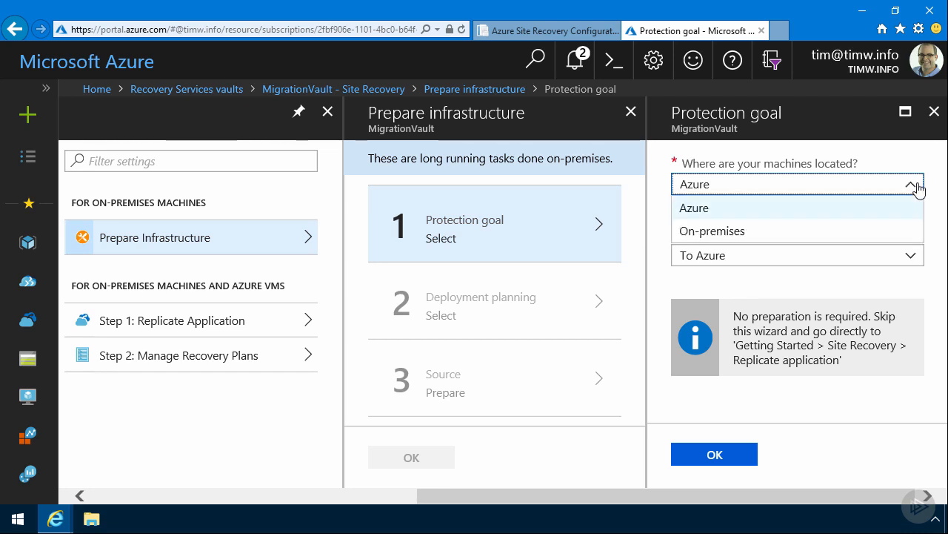
click(696, 232)
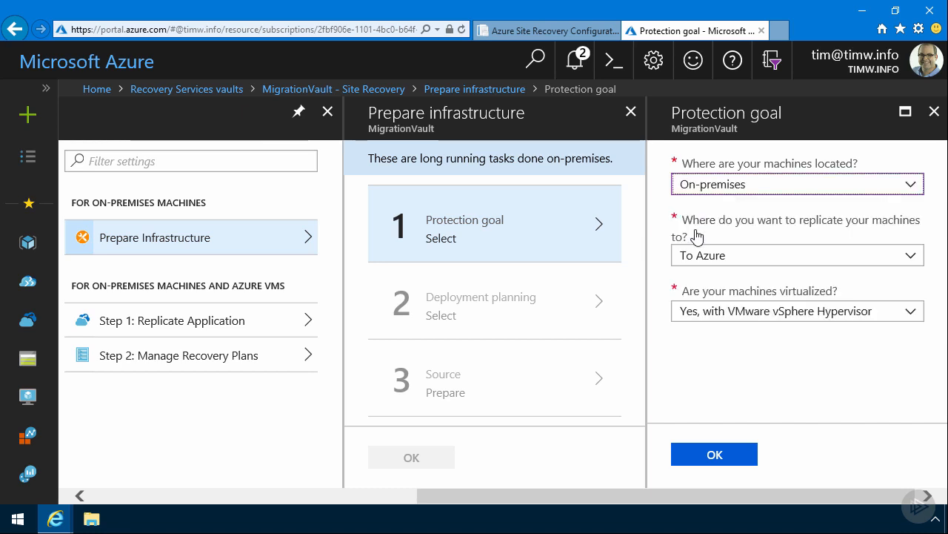
click(912, 260)
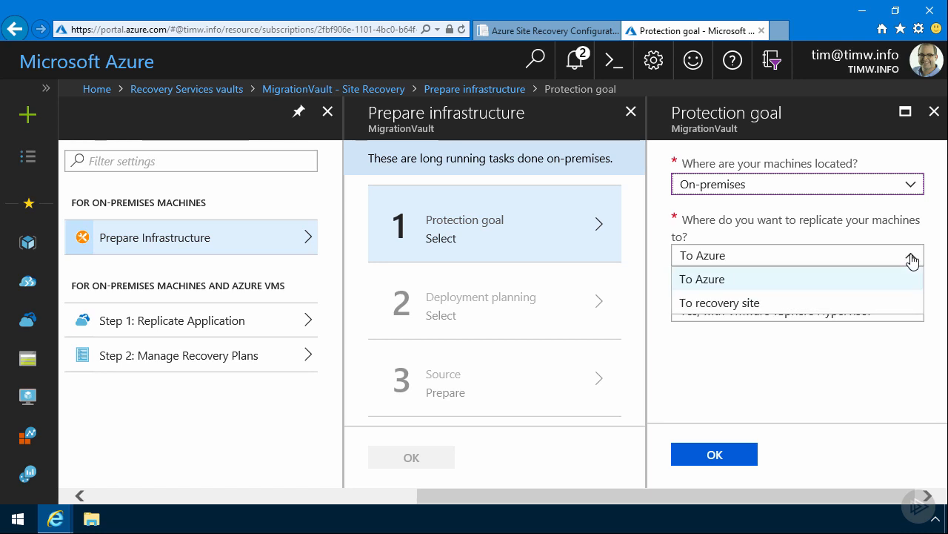
click(912, 259)
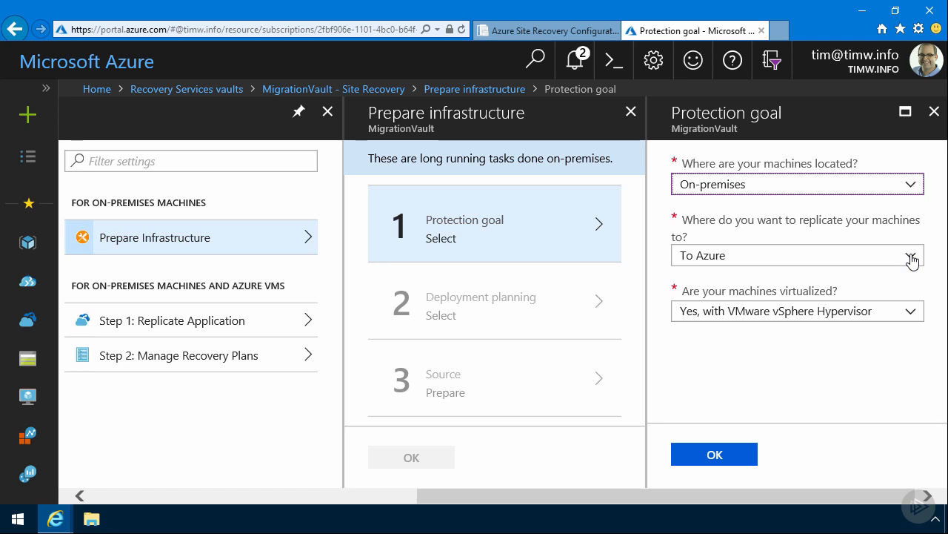
click(910, 312)
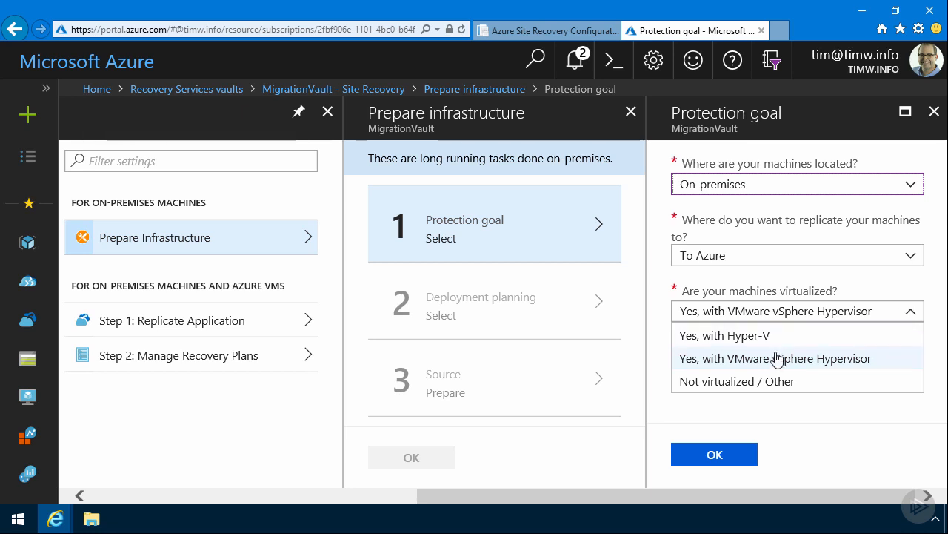
click(753, 363)
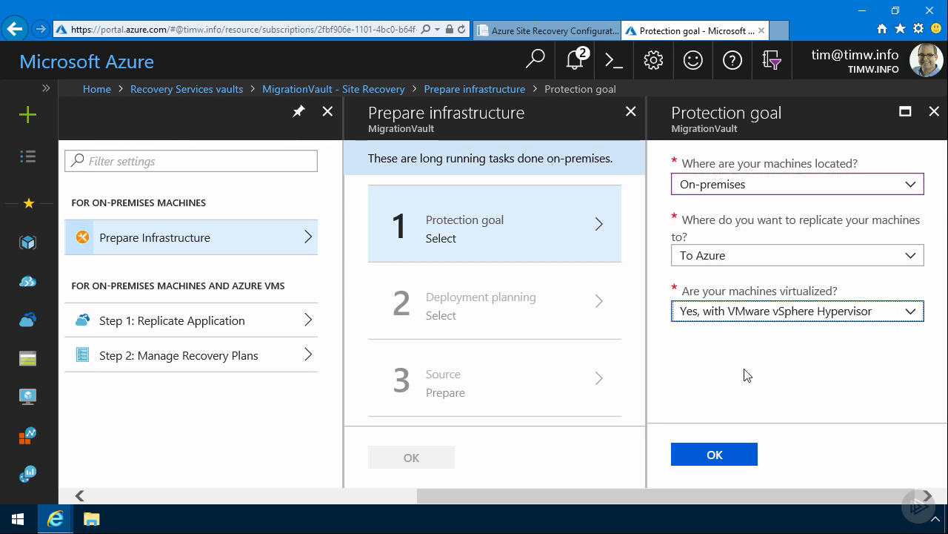
click(714, 456)
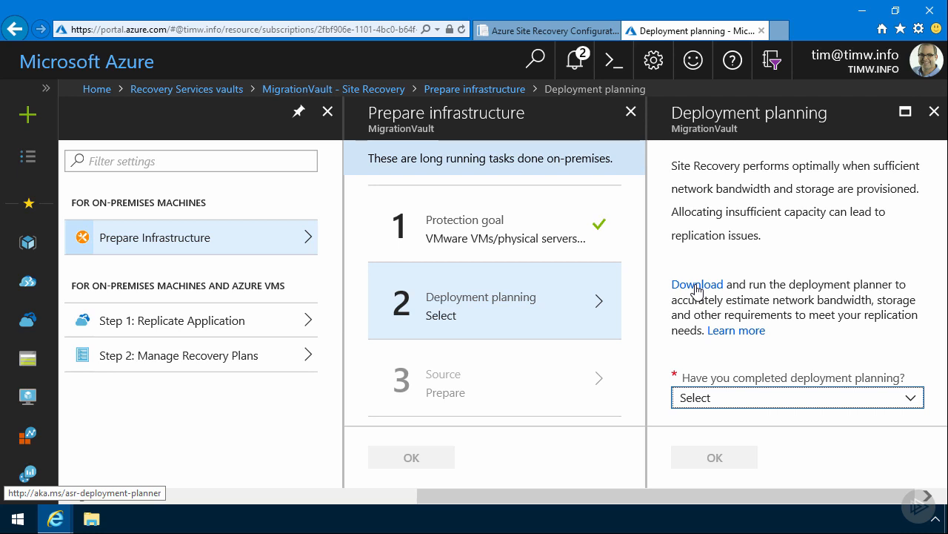
Step: Answer the deployment planning question with "Yes, I have done it" and open the form for adding a configuration server
scroll(860, 423, down, 1)
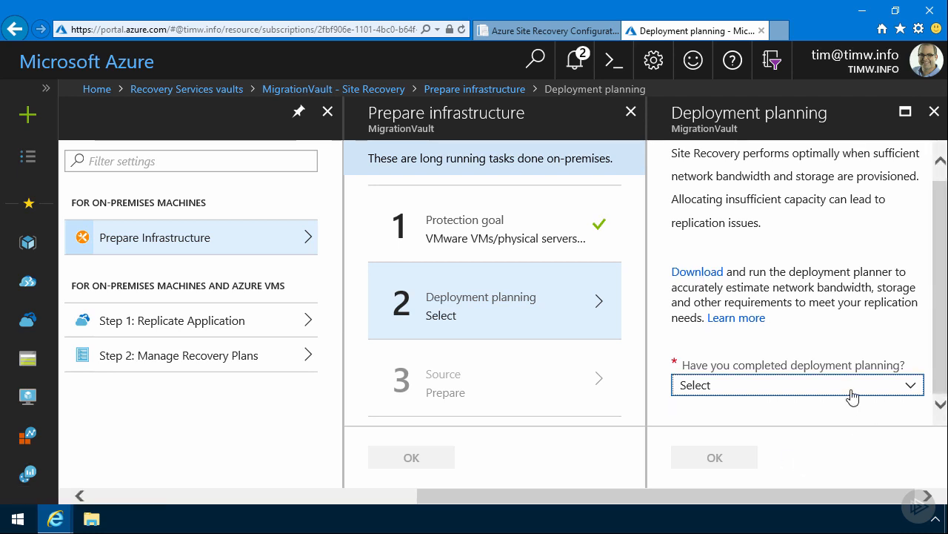
click(853, 397)
click(900, 337)
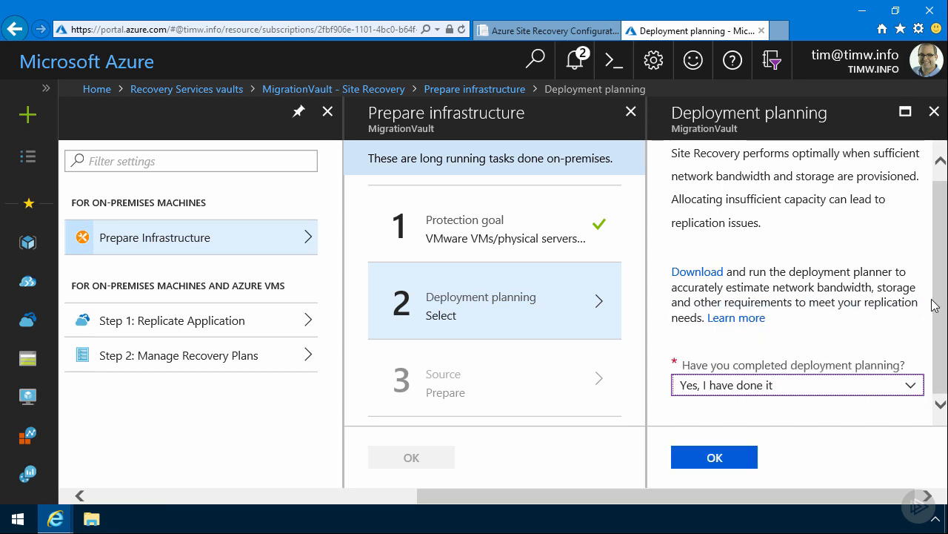
click(717, 458)
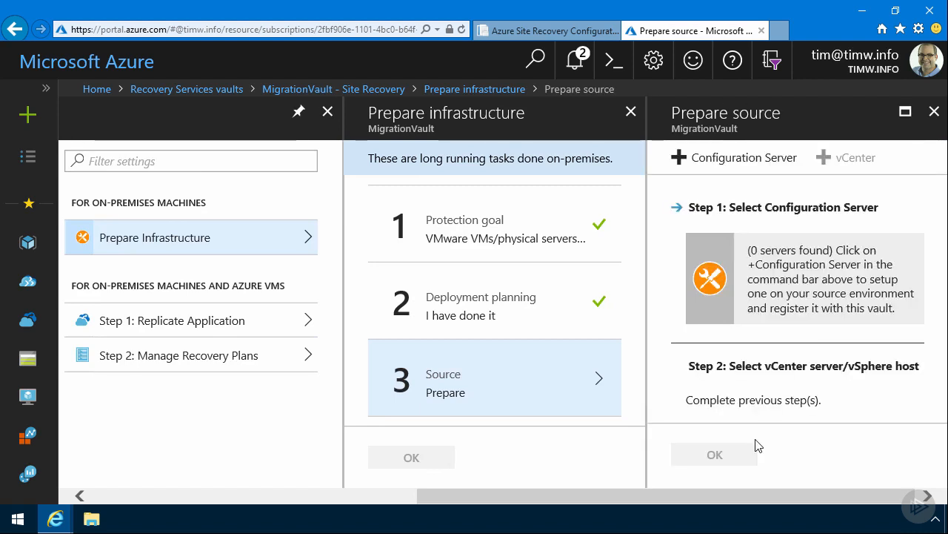
click(720, 163)
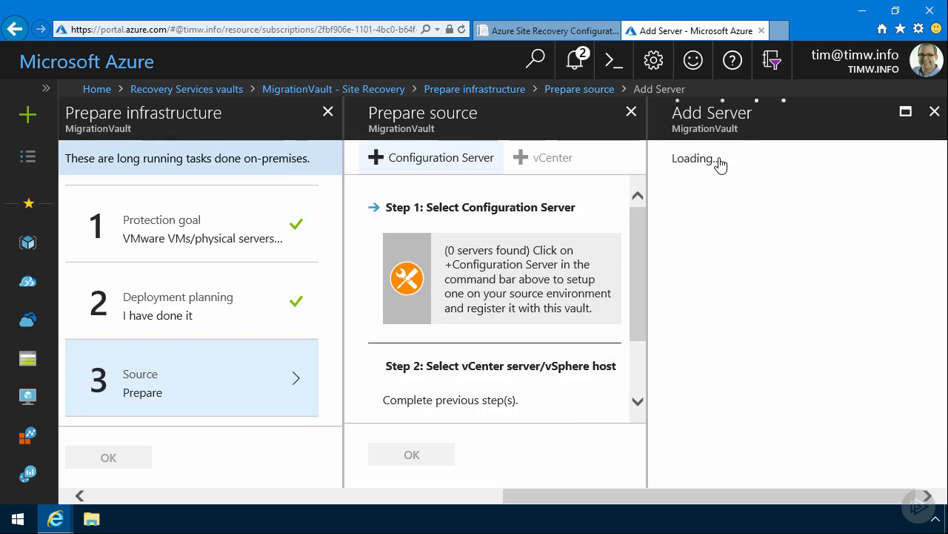
click(734, 355)
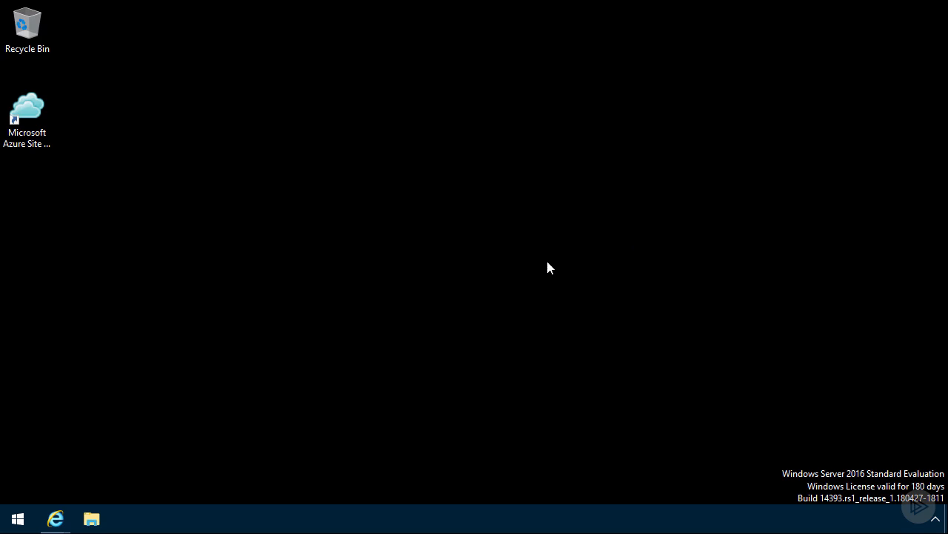
Step: Switch to the Azure Site Recovery configuration server wizard, expand Setup connectivity, and examine its settings and the remaining setup sections
click(27, 117)
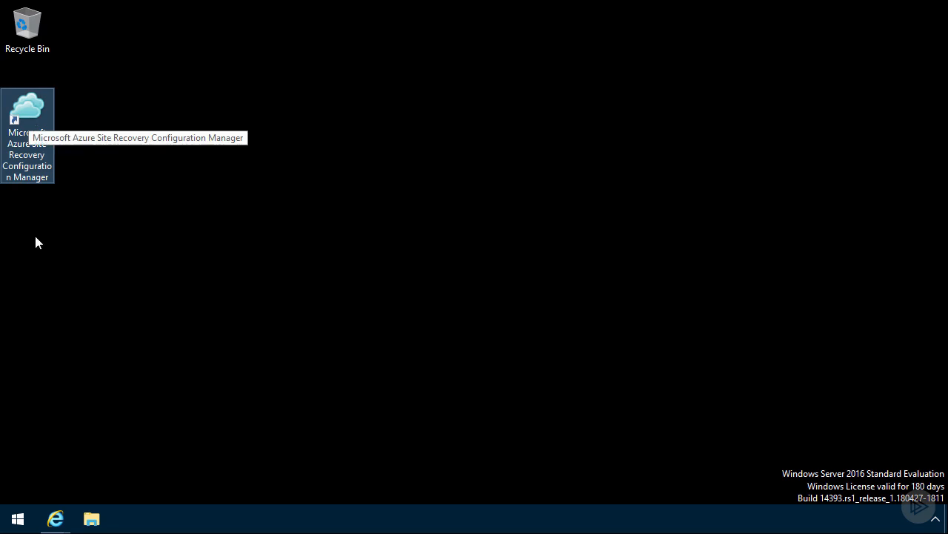
click(56, 519)
click(74, 455)
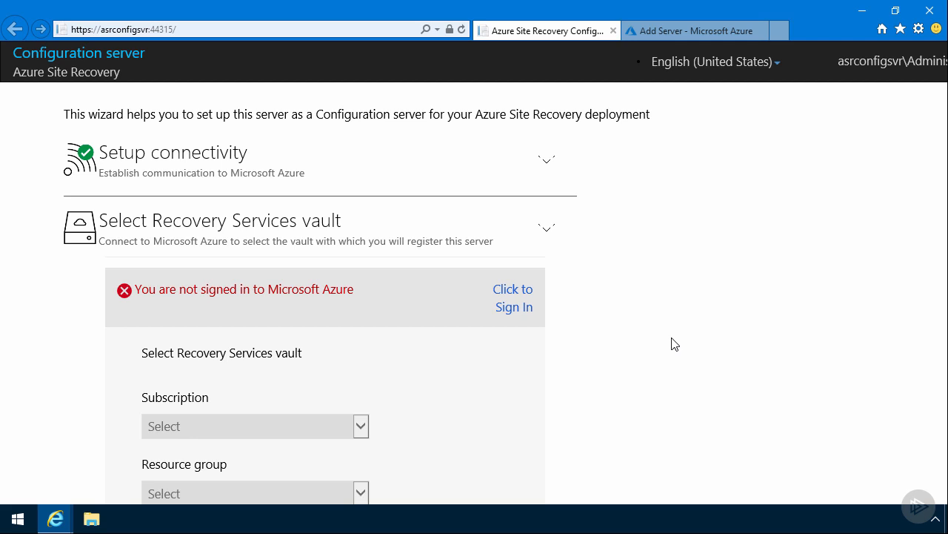
click(546, 159)
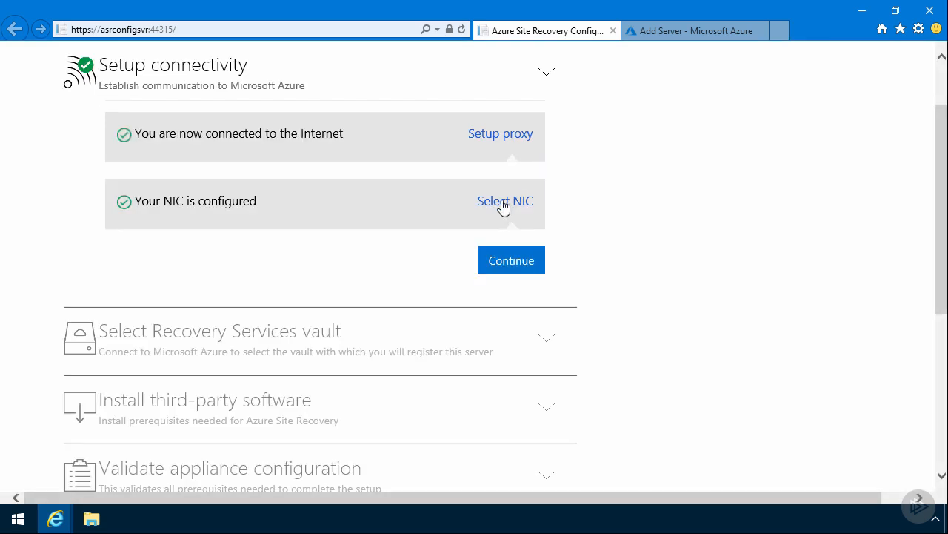
scroll(616, 233, down, 1)
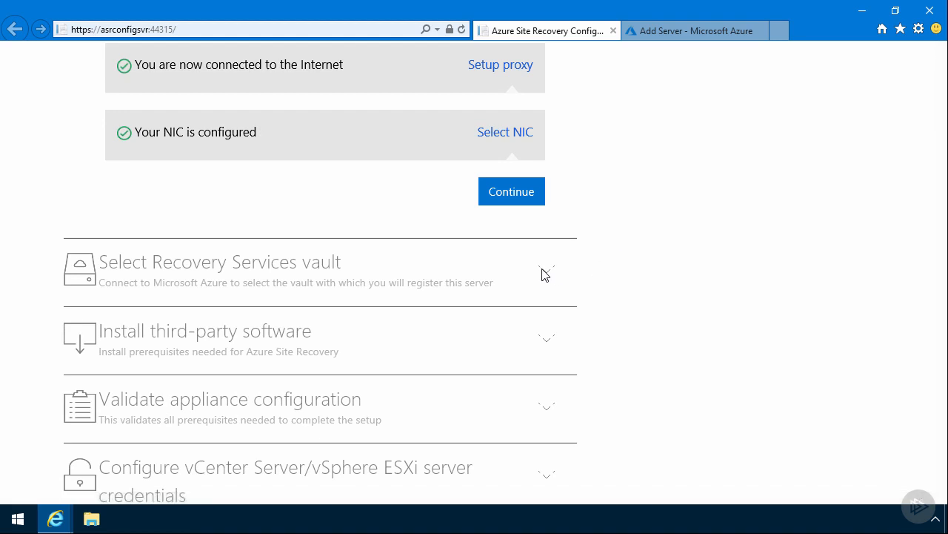
scroll(407, 210, down, 2)
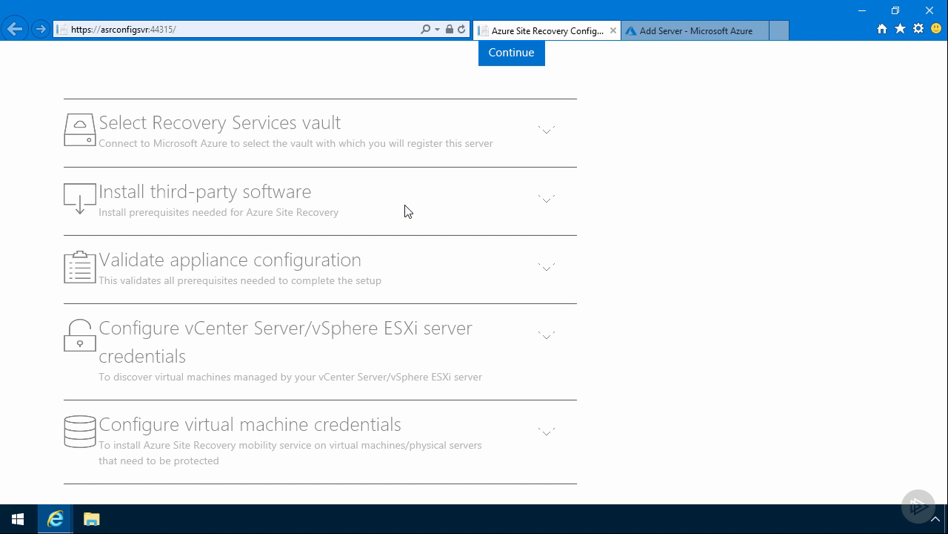
scroll(387, 174, down, 1)
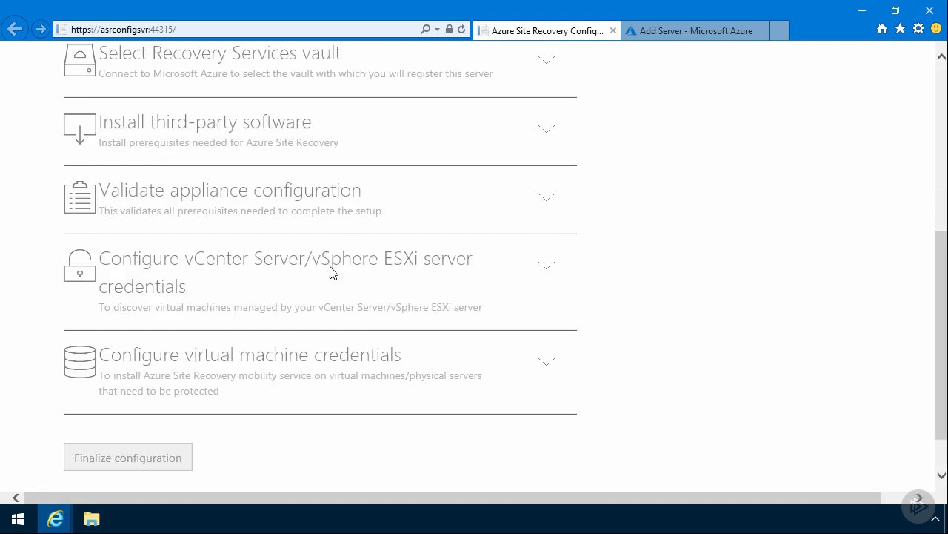
scroll(227, 338, down, 1)
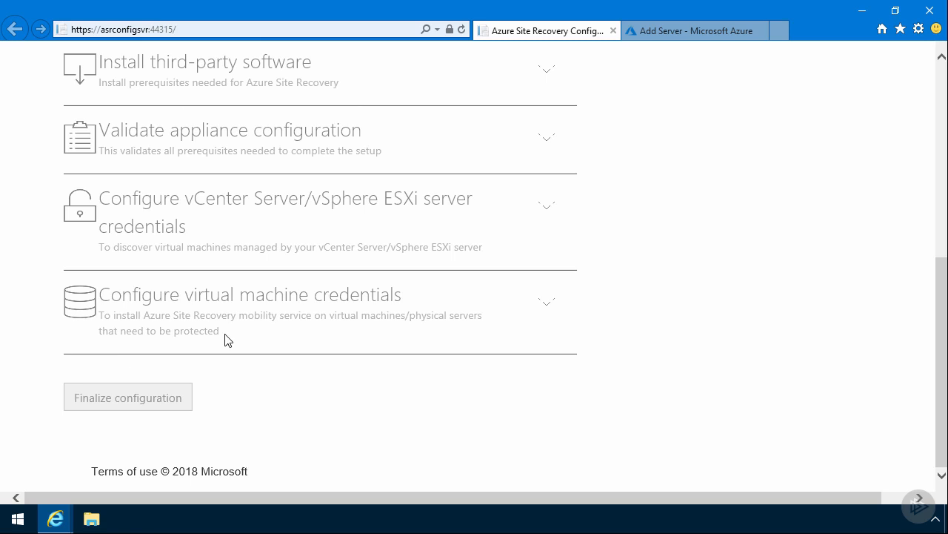